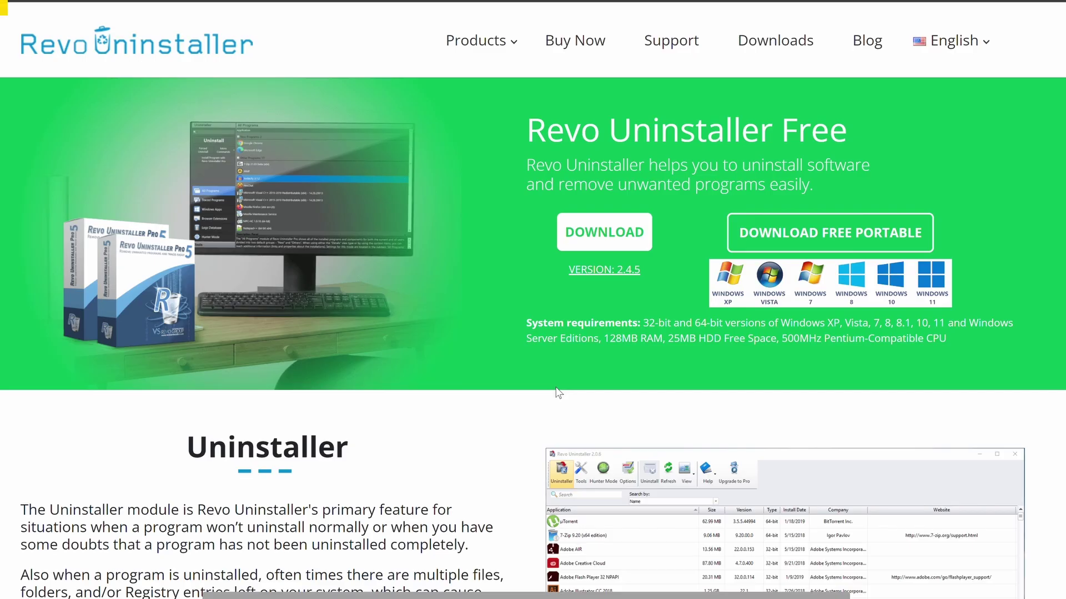
# Scroll the Revo Uninstaller Free page through Hunter Mode and the Comparison Table.
pyautogui.scroll(-9, 558, 392)
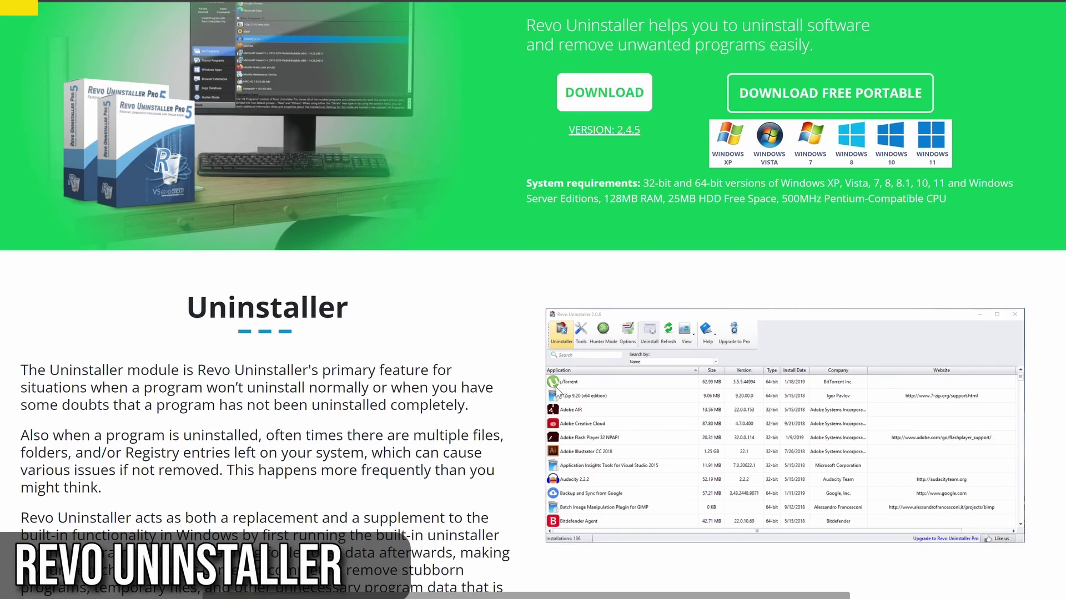
pyautogui.scroll(-13, 557, 393)
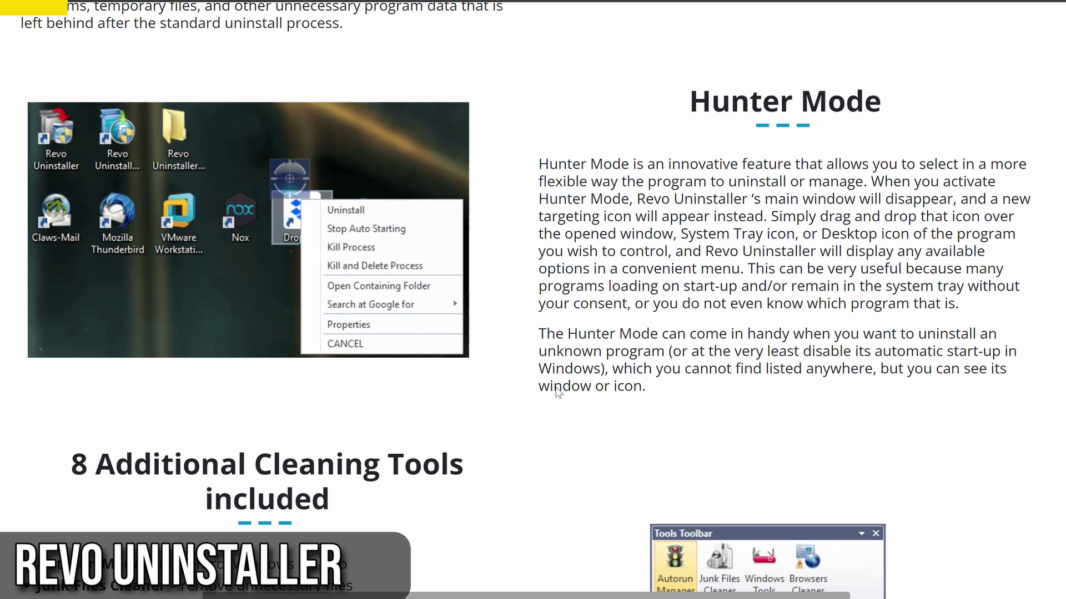
pyautogui.scroll(-5, 559, 392)
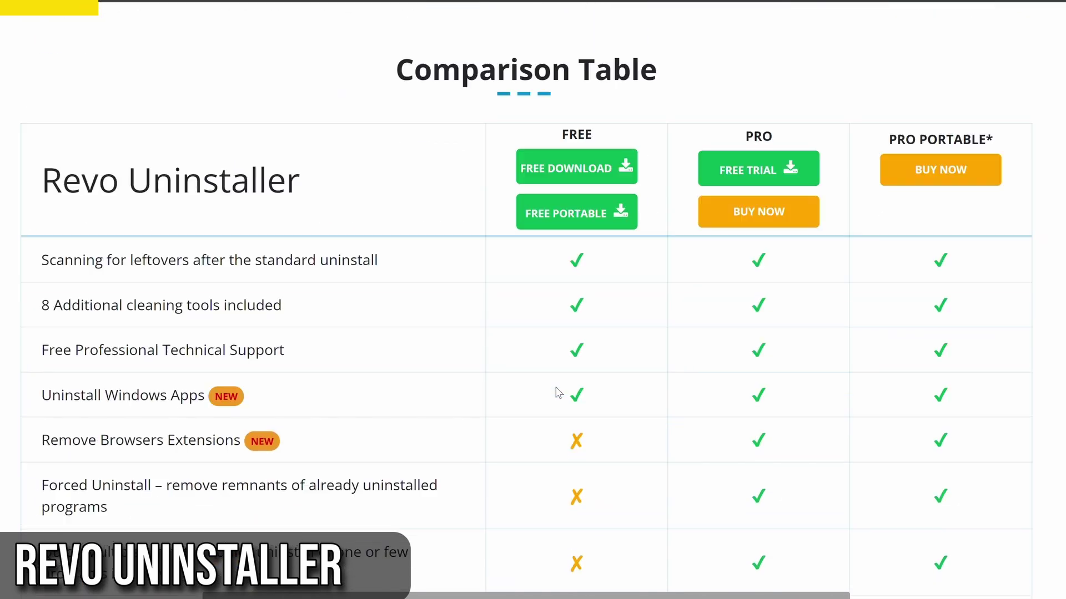
pyautogui.scroll(-1, 558, 393)
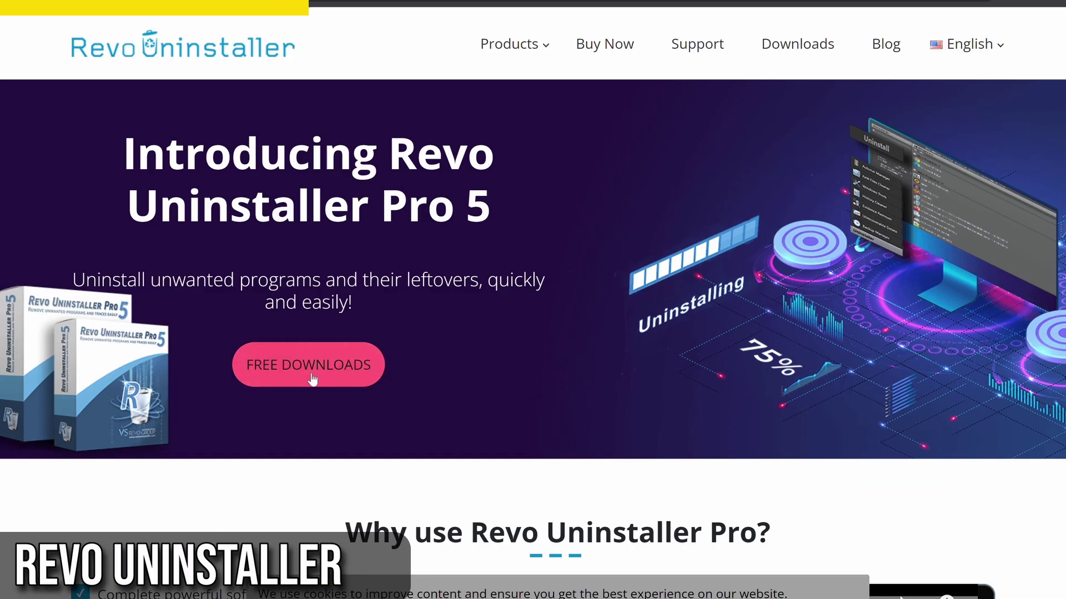
# Go to FREE DOWNLOADS and view the Freeware, Pro and Pro Portable pricing comparison.
pyautogui.click(284, 382)
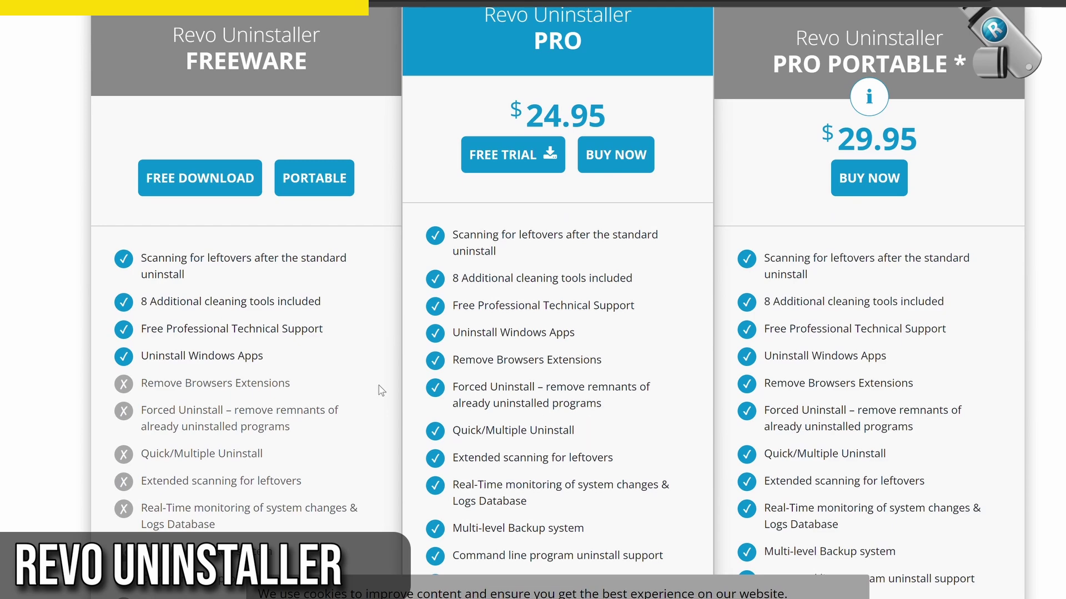
pyautogui.scroll(1, 381, 391)
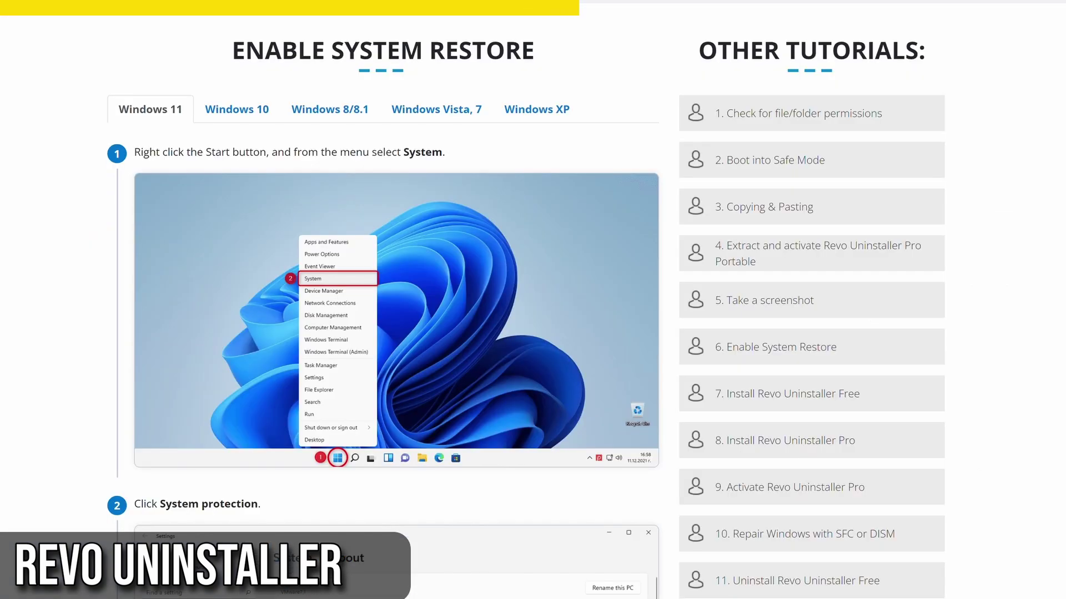
# Scroll the Enable System Restore tutorial from step 1 through step 4.
pyautogui.scroll(-6, 525, 300)
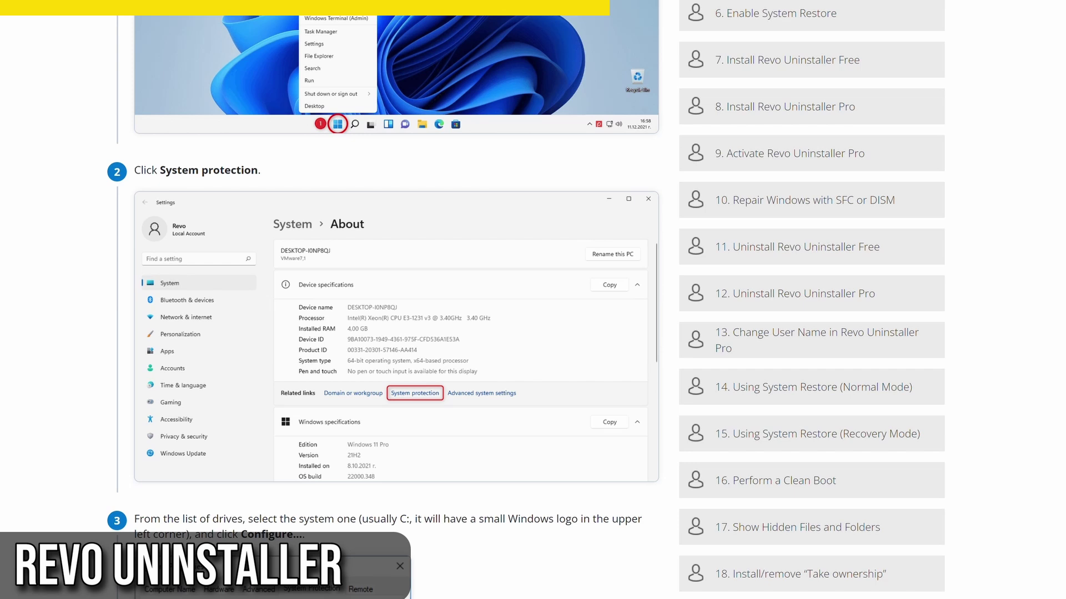
pyautogui.scroll(-7, 525, 300)
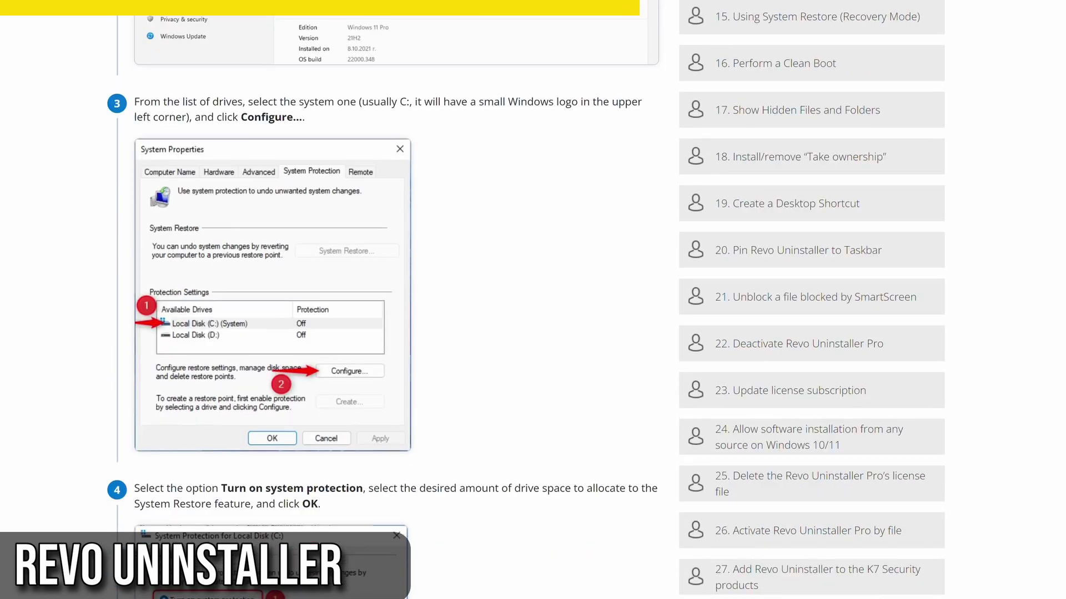
pyautogui.scroll(-6, 525, 300)
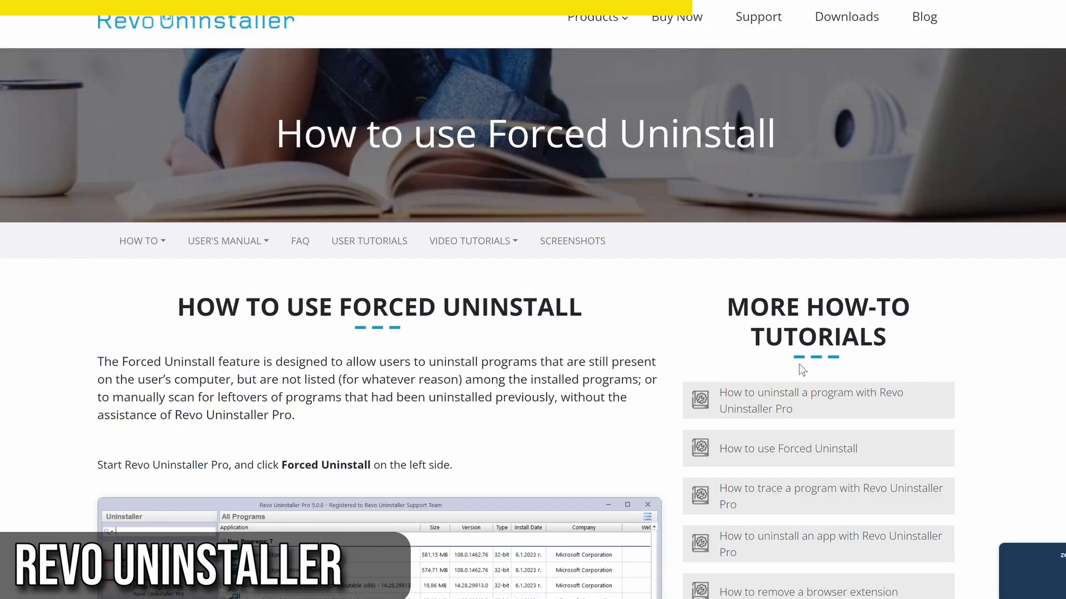
pyautogui.scroll(-14, 728, 355)
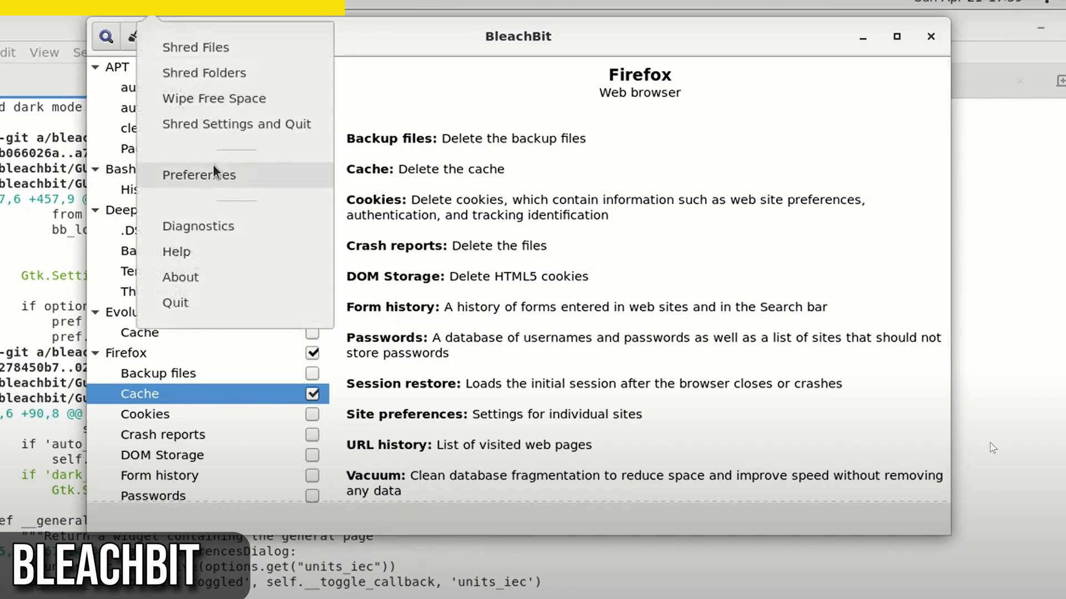
# Enable Dark mode in BleachBit's Preferences.
pyautogui.click(214, 172)
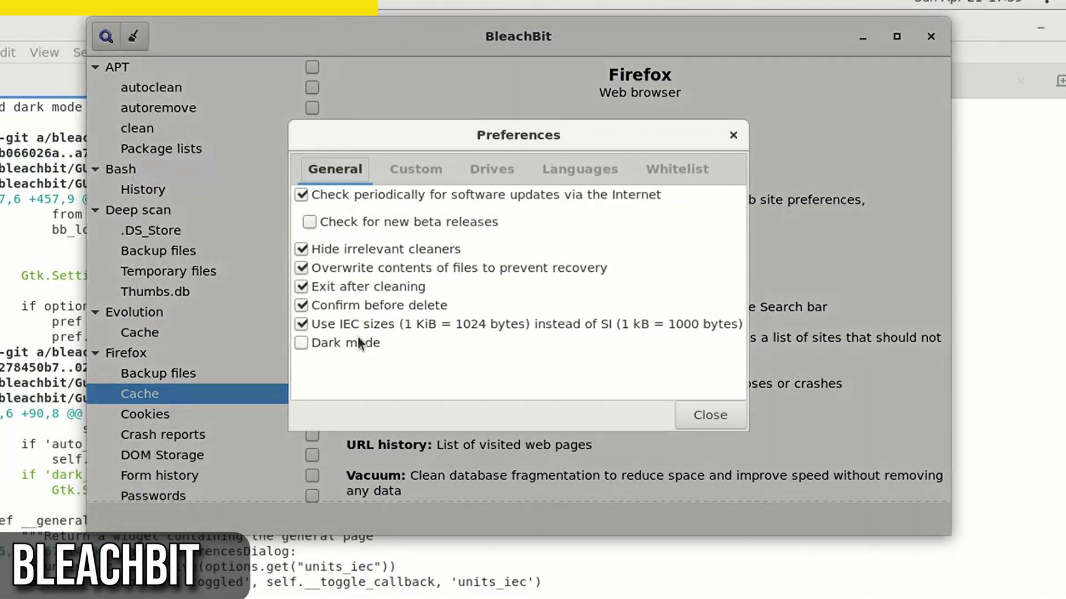
pyautogui.click(358, 343)
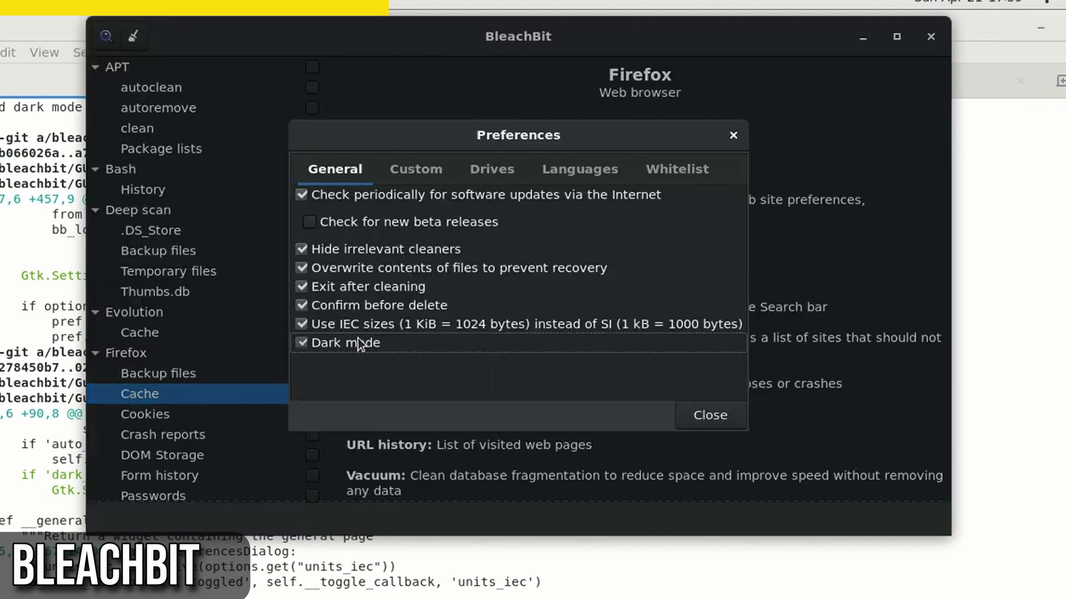
pyautogui.click(716, 416)
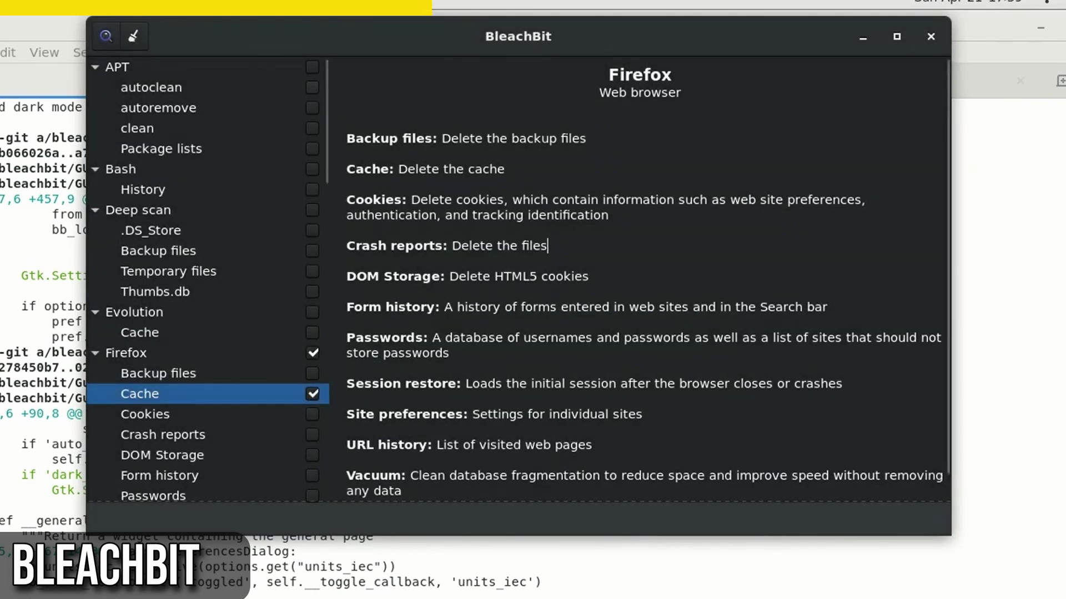
# View the About BleachBit information from the menu, then close it.
pyautogui.press('F10')
pyautogui.click(203, 273)
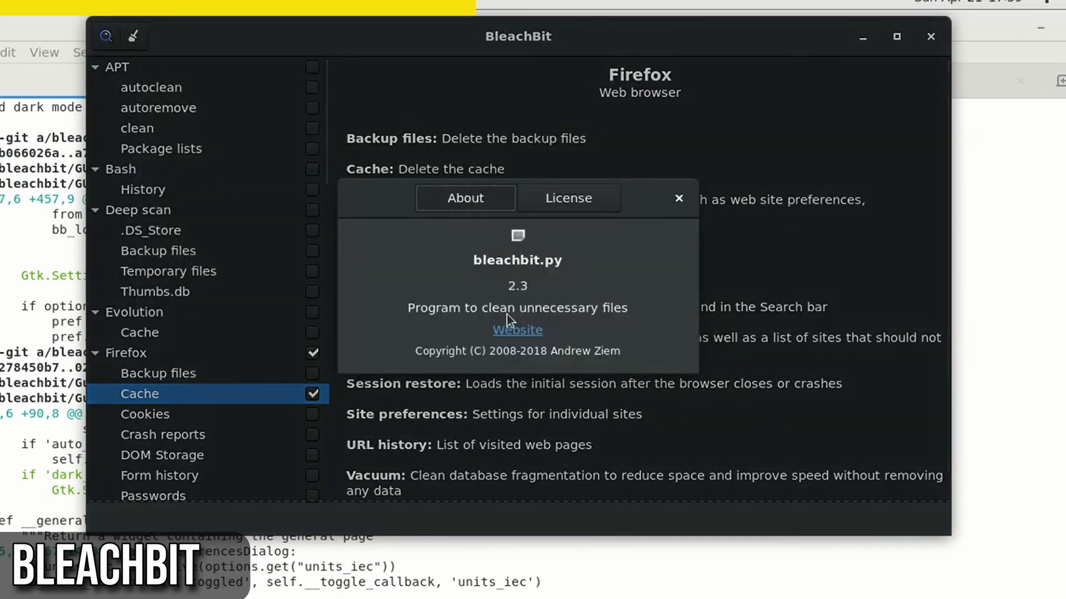
pyautogui.click(678, 198)
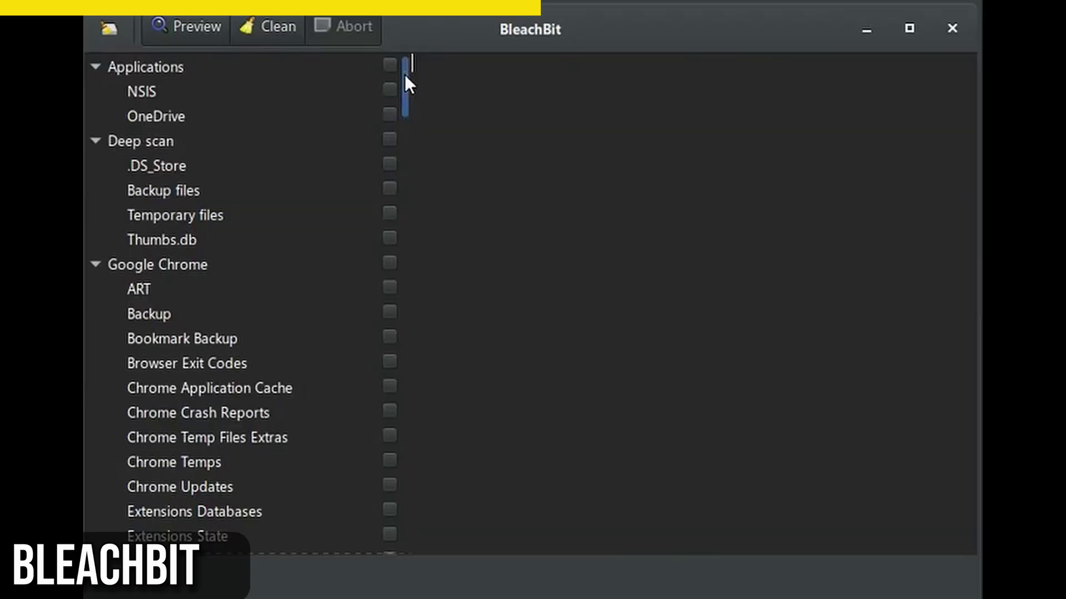
pyautogui.moveTo(405, 74); pyautogui.dragTo(410, 283)
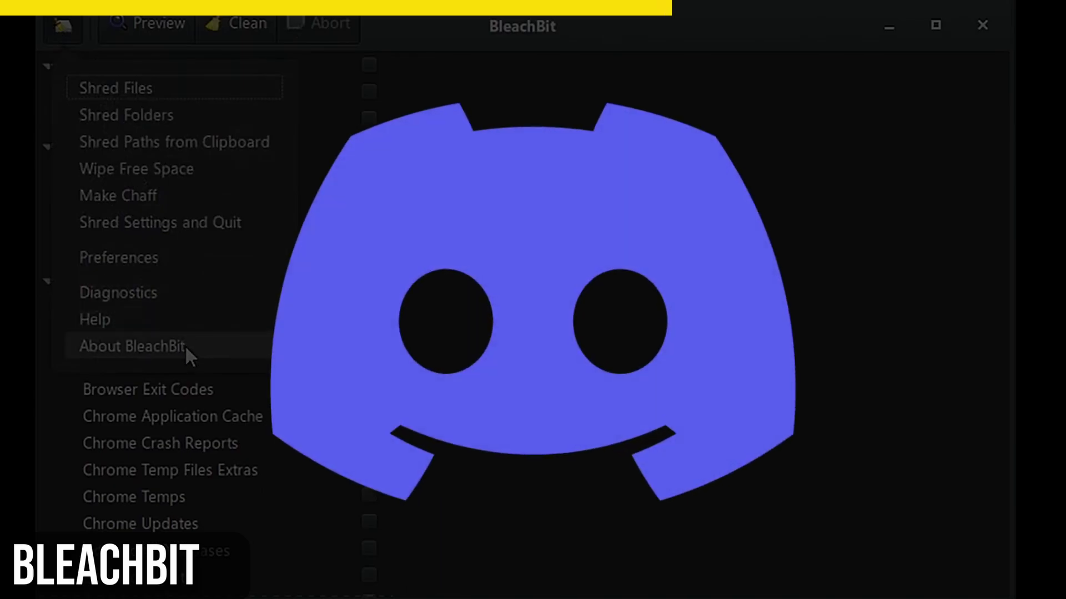
# Open the About BleachBit information from the hamburger menu and close it.
pyautogui.click(185, 344)
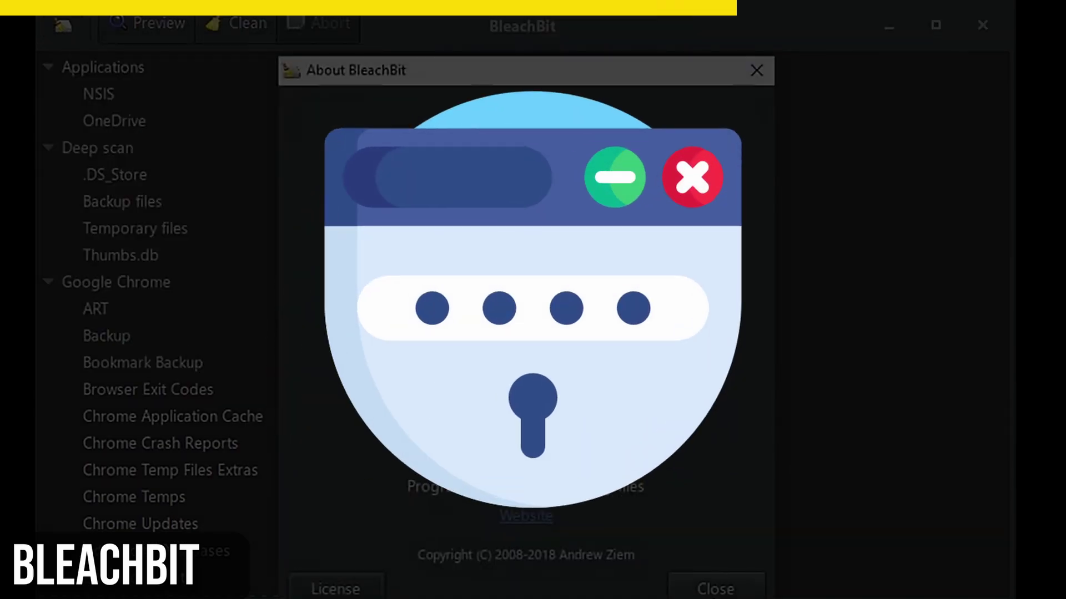
pyautogui.click(717, 589)
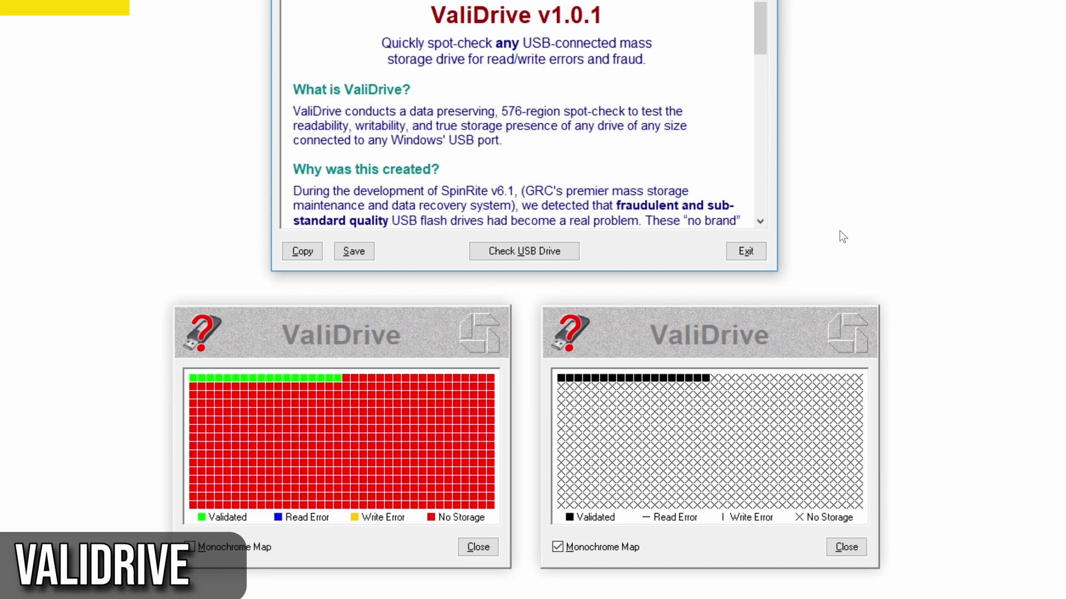
# Scroll the ValiDrive page past the program screenshots and example drive maps.
pyautogui.scroll(-10, 839, 231)
pyautogui.scroll(-2, 844, 235)
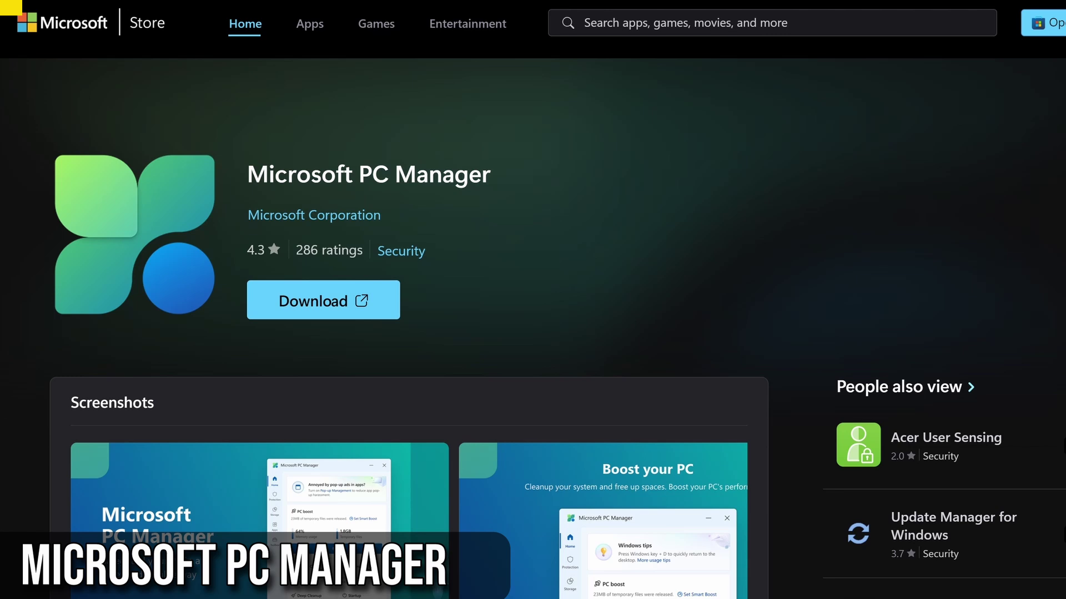
# Page through all five PC Manager screenshots, ending on Toolbox & Mini toolbar.
pyautogui.scroll(-15, 410, 333)
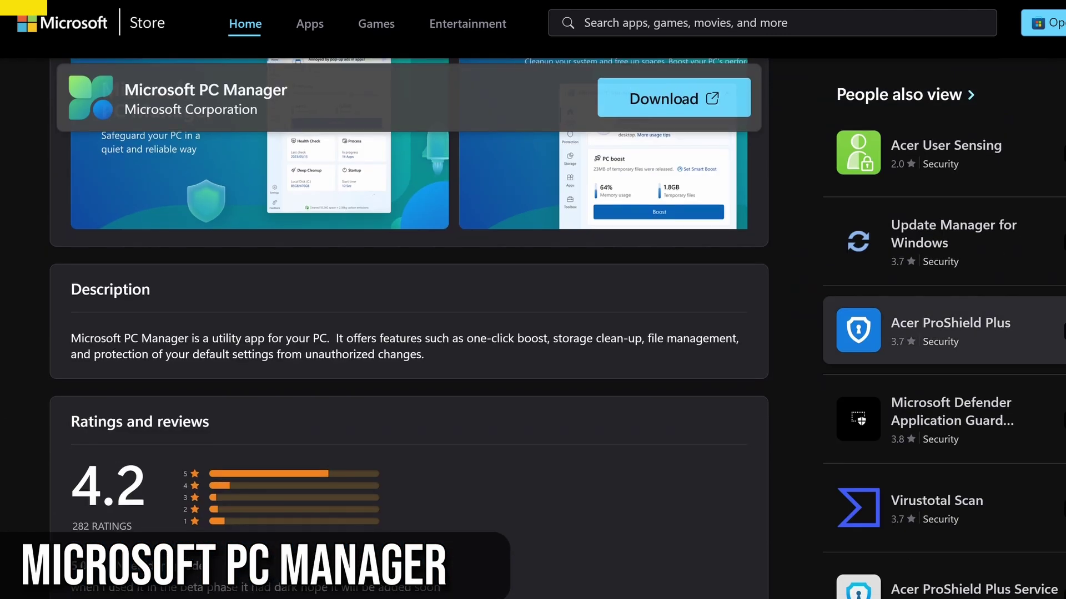
pyautogui.scroll(-9, 411, 333)
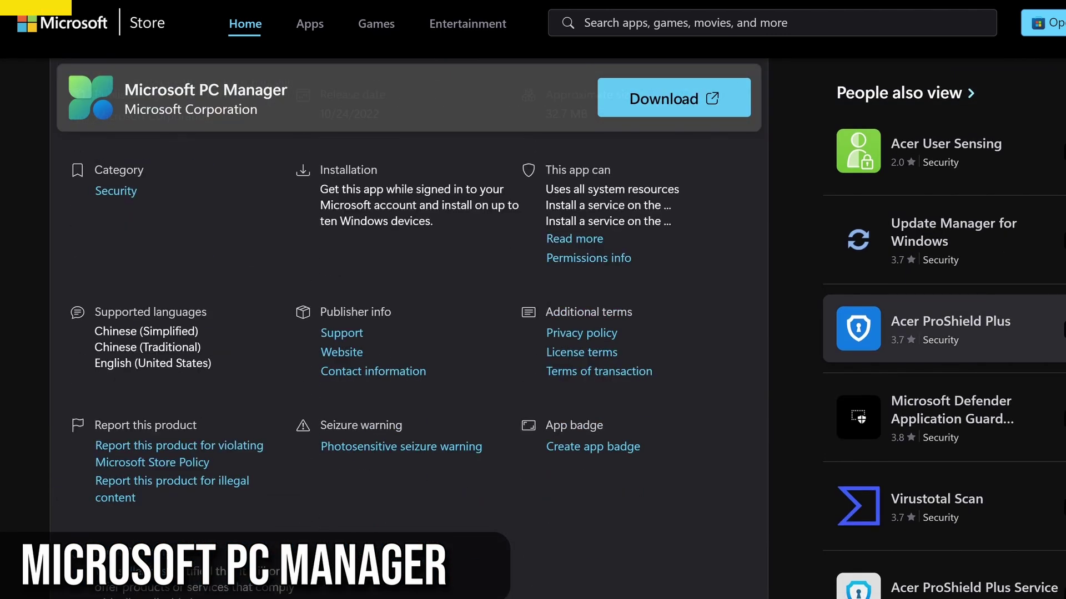
pyautogui.scroll(20, 411, 333)
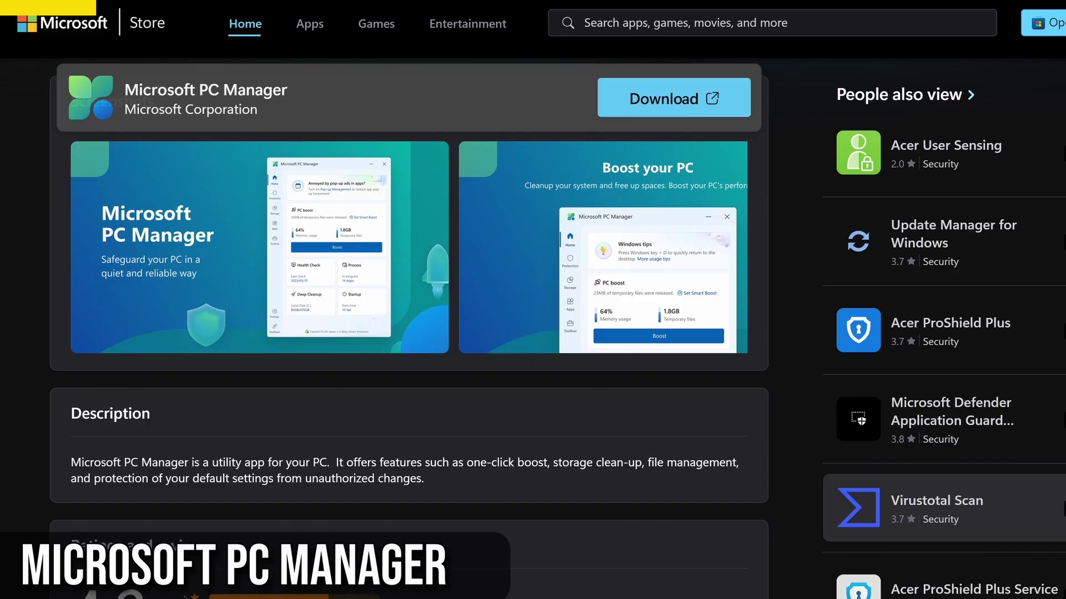
pyautogui.click(255, 214)
pyautogui.click(968, 283)
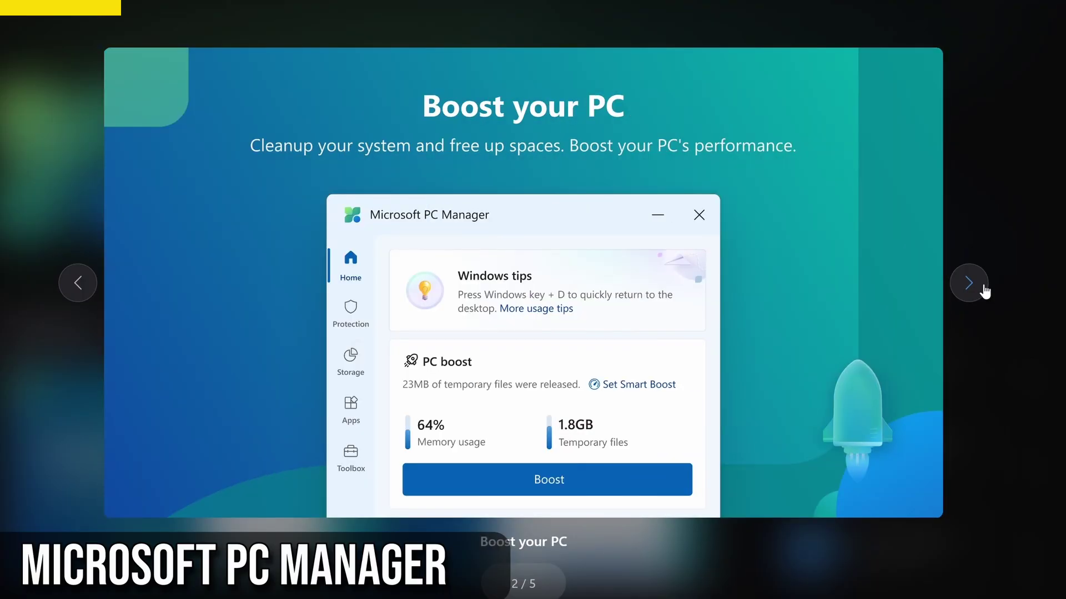
pyautogui.click(982, 287)
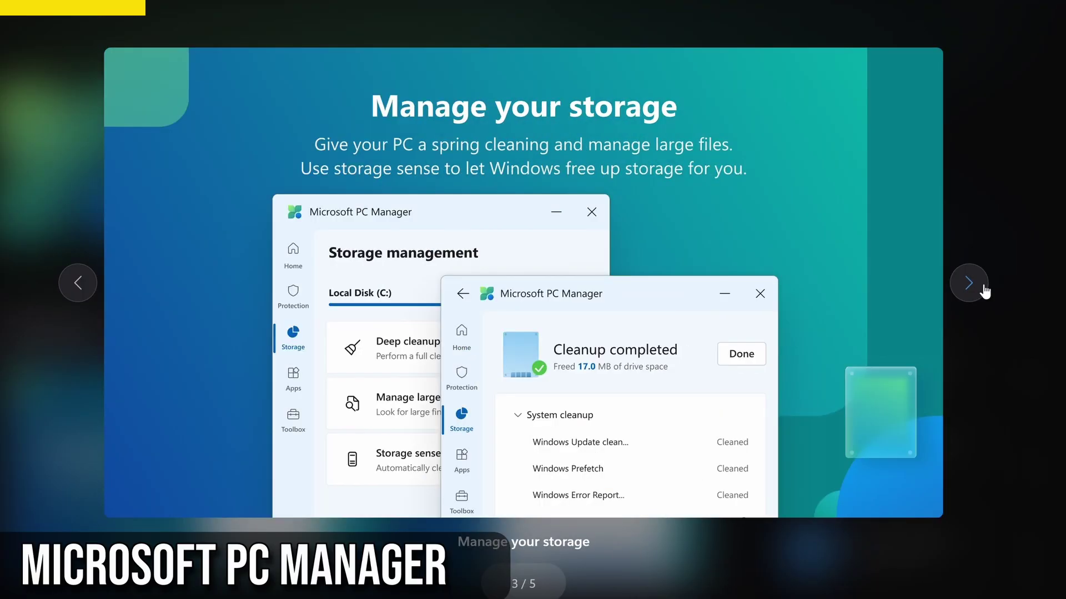
pyautogui.click(981, 287)
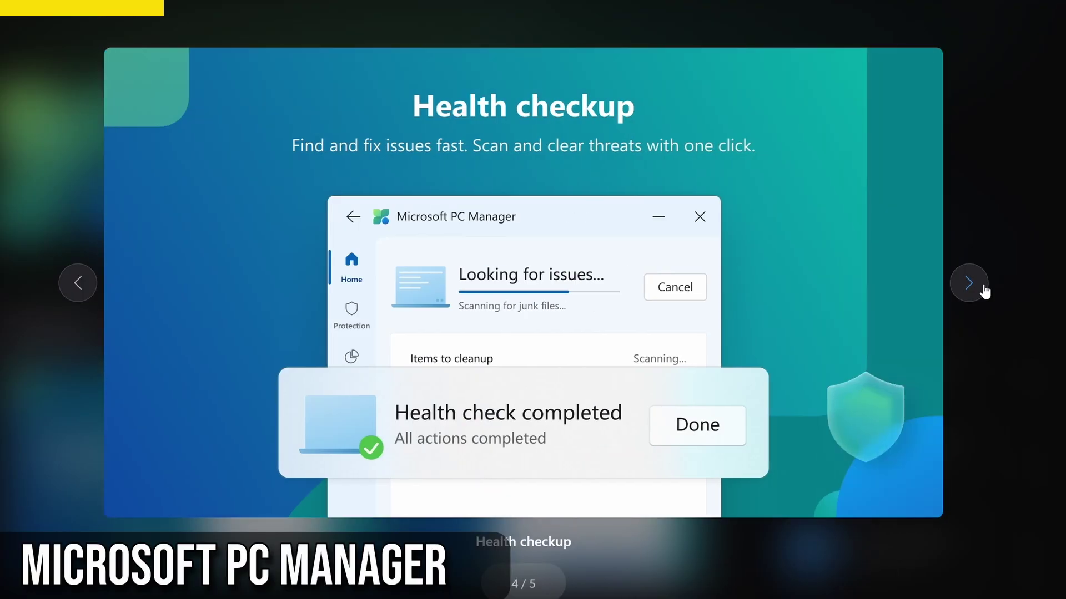
pyautogui.click(983, 288)
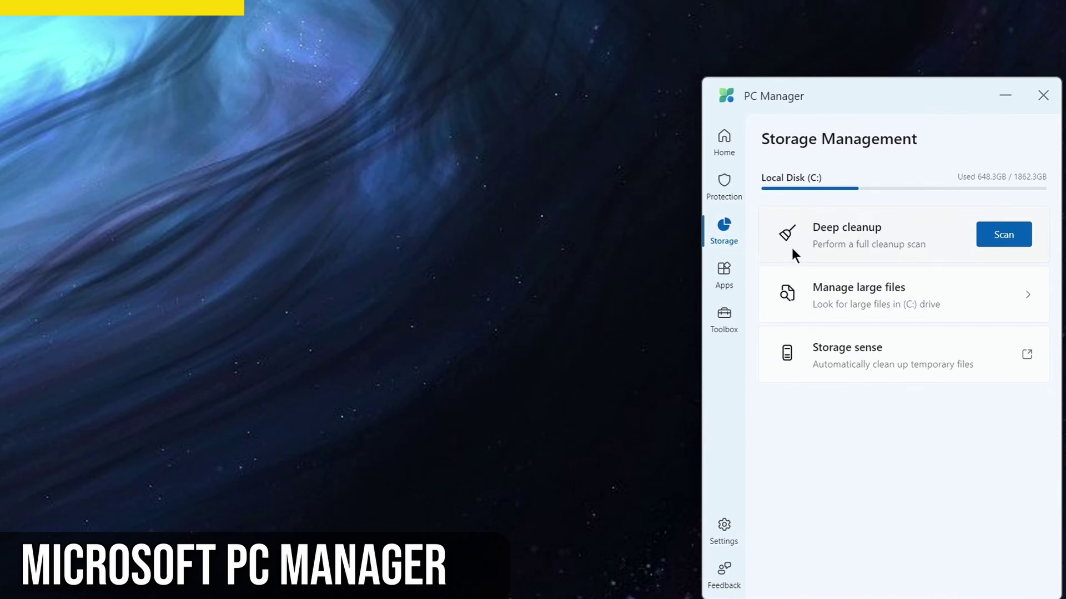
# Run a Deep cleanup scan of C: and clean the selected items, freeing 301.5 MB.
pyautogui.click(1004, 238)
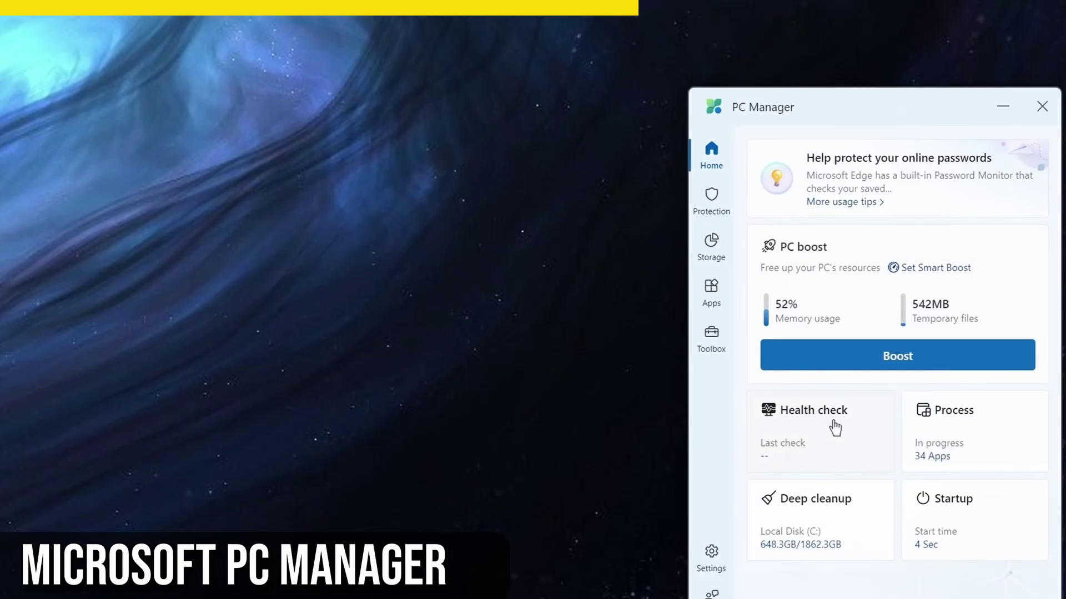
pyautogui.click(712, 199)
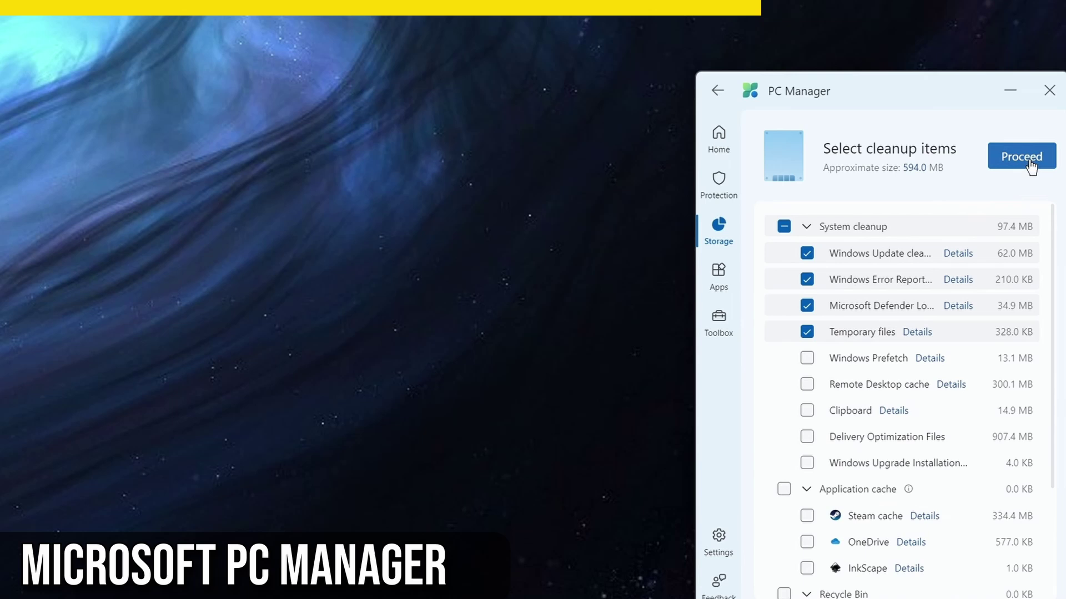
pyautogui.click(1029, 162)
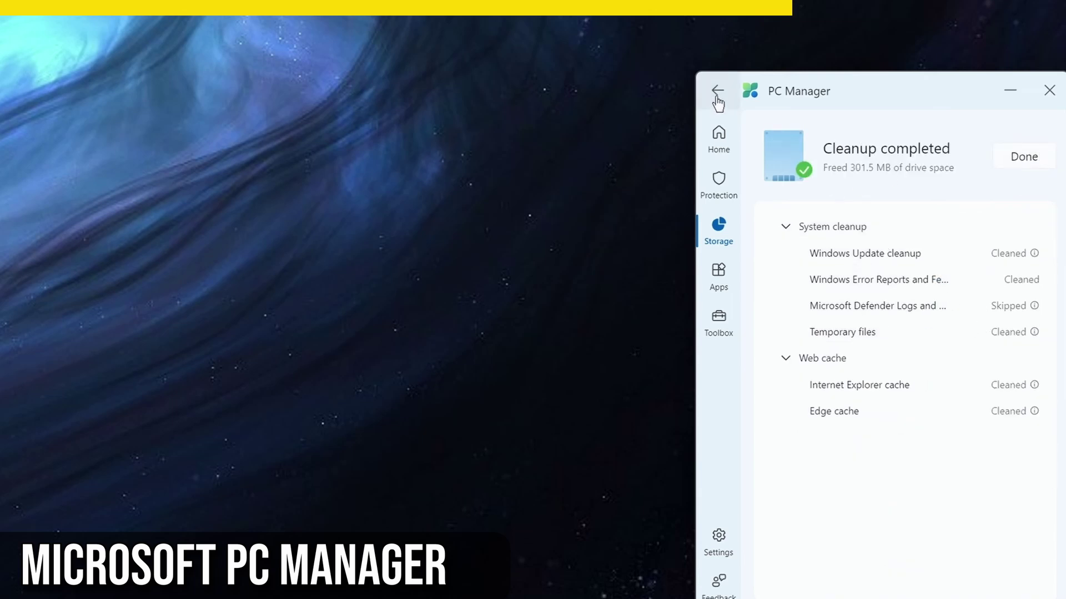
pyautogui.click(716, 97)
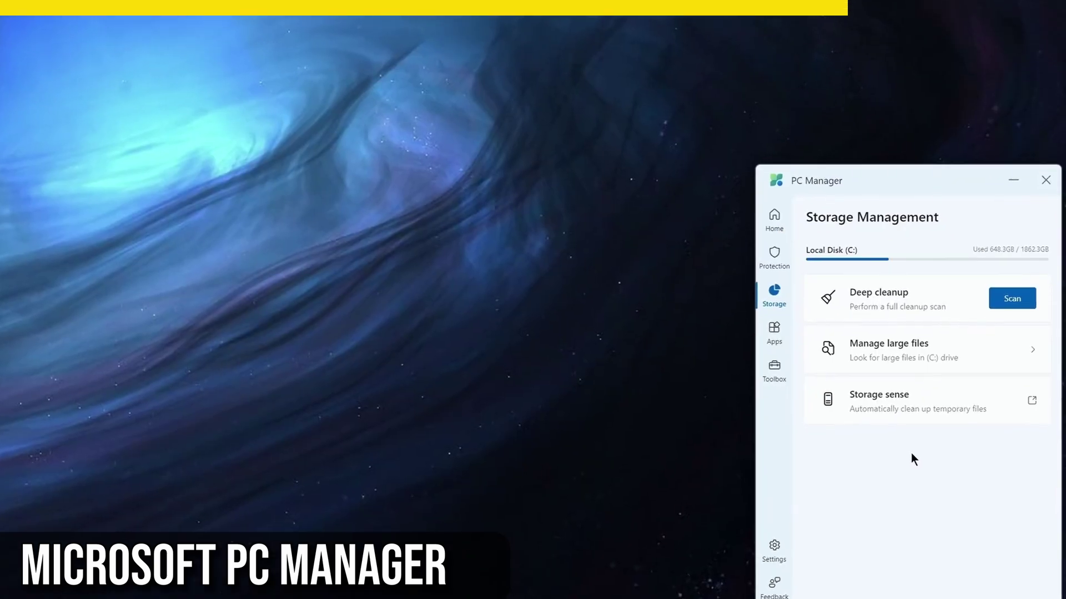
# Browse the Apps and Startup apps pages, then open the Toolbox page.
pyautogui.click(723, 289)
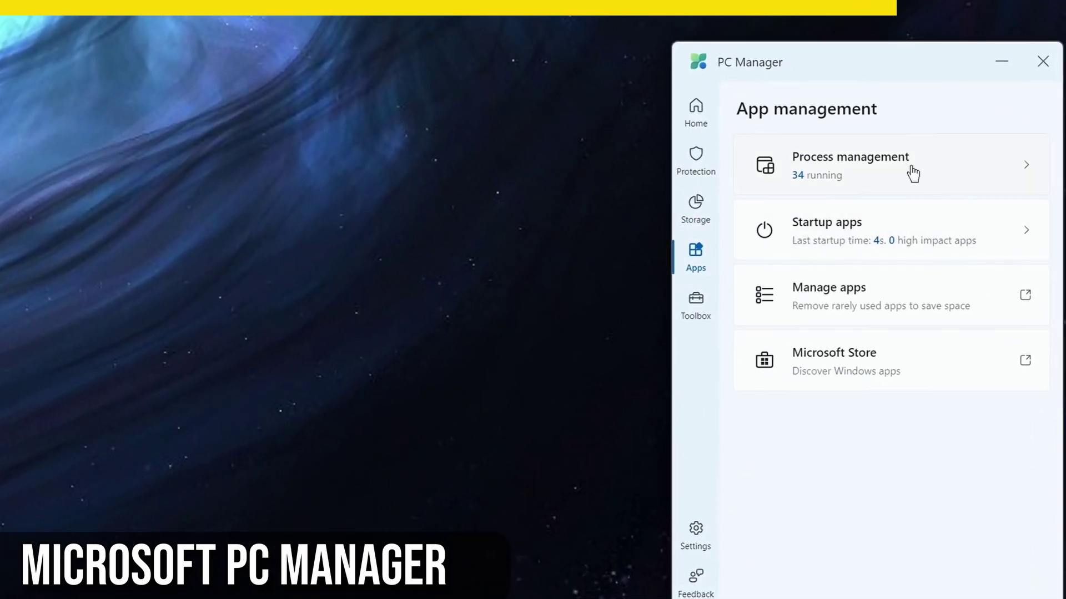
pyautogui.click(921, 232)
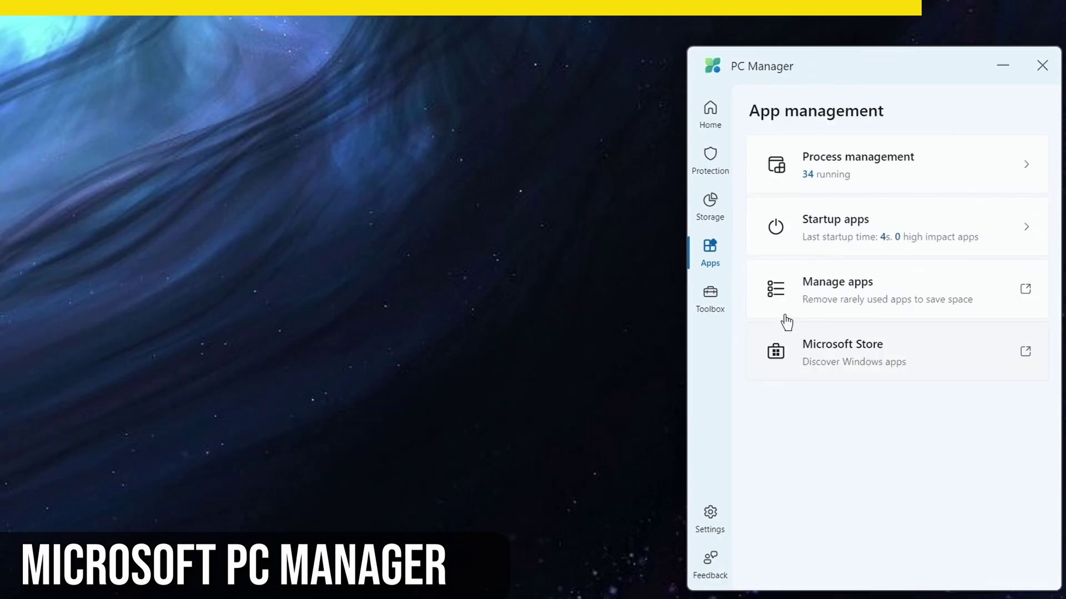
pyautogui.click(712, 302)
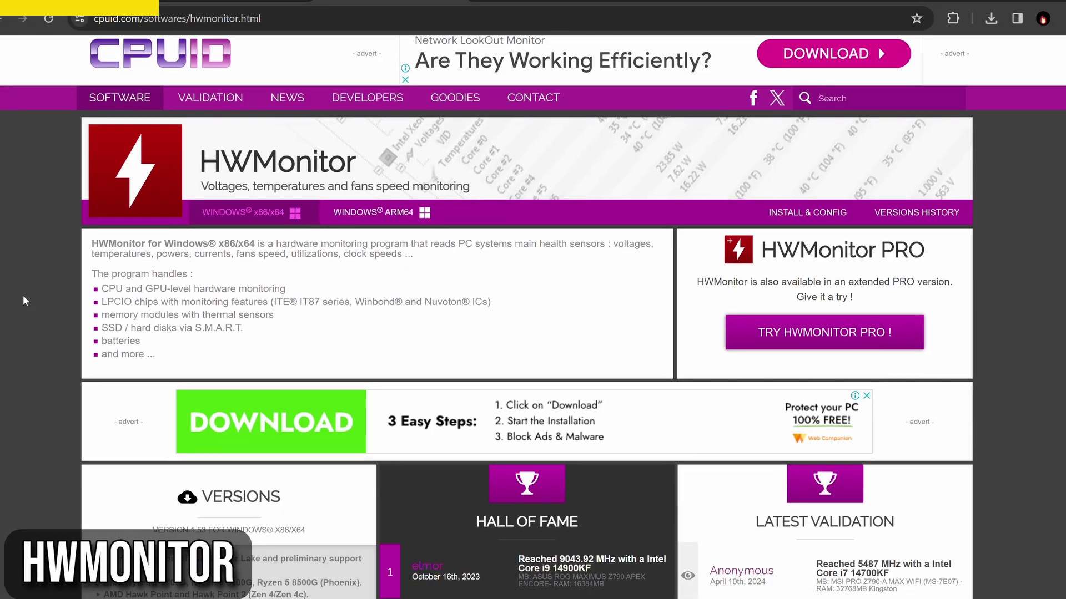
# Choose the SETUP • ENGLISH version to reach the hwmonitor_1.53.exe download page.
pyautogui.scroll(-5, 23, 301)
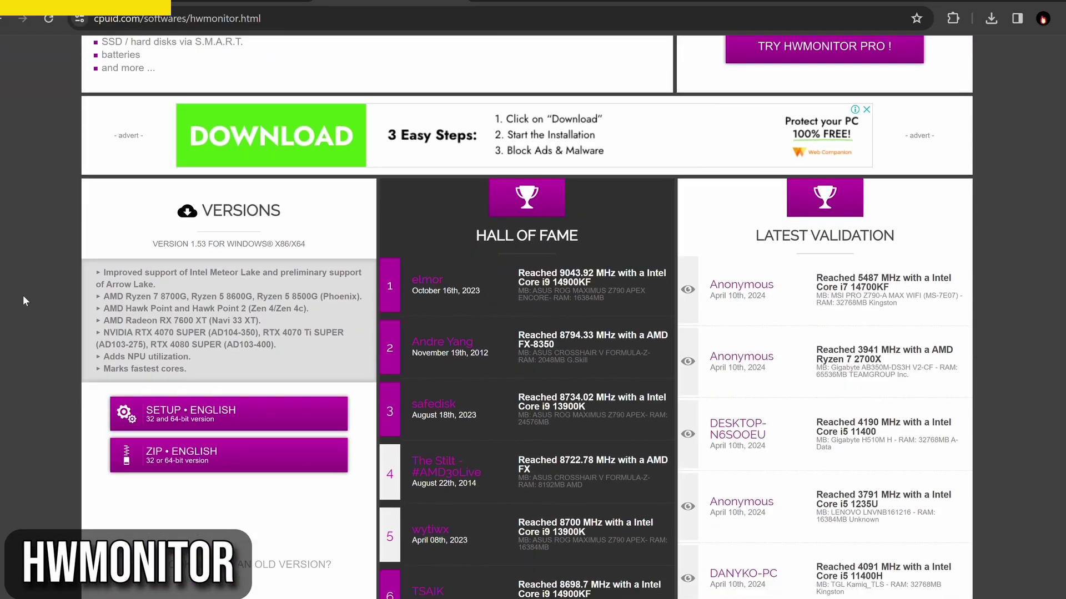
pyautogui.scroll(-1, 22, 295)
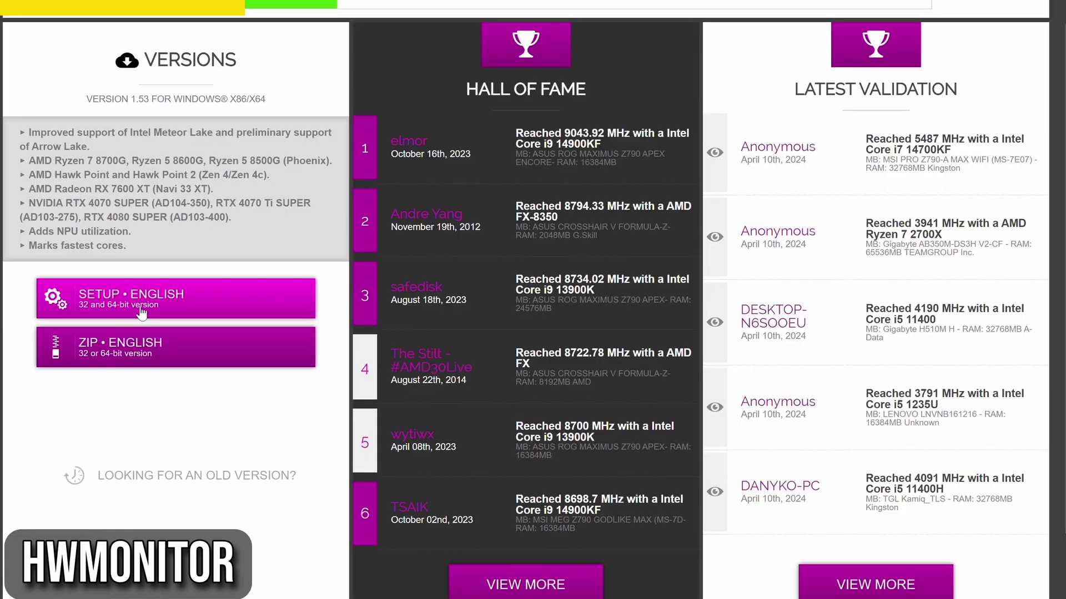
pyautogui.click(142, 312)
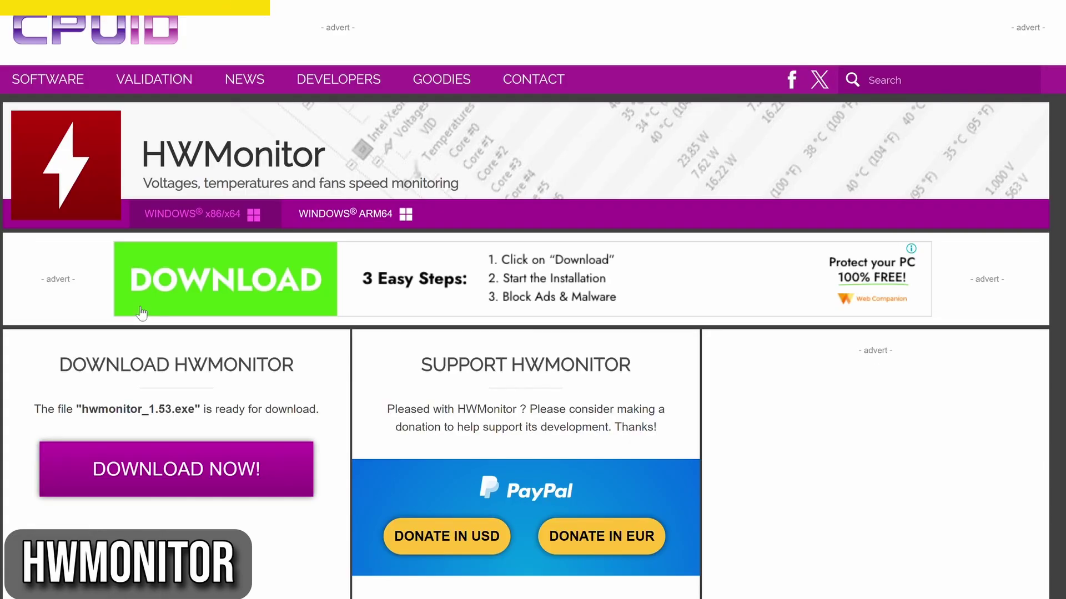
pyautogui.scroll(-2, 139, 310)
pyautogui.scroll(-3, 533, 300)
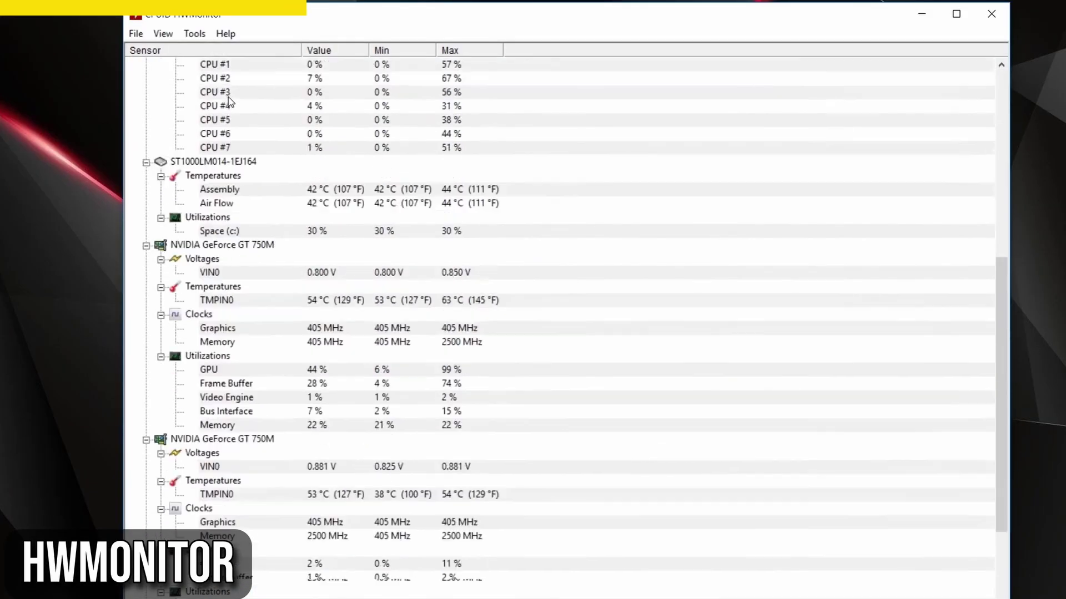
pyautogui.scroll(-1, 270, 446)
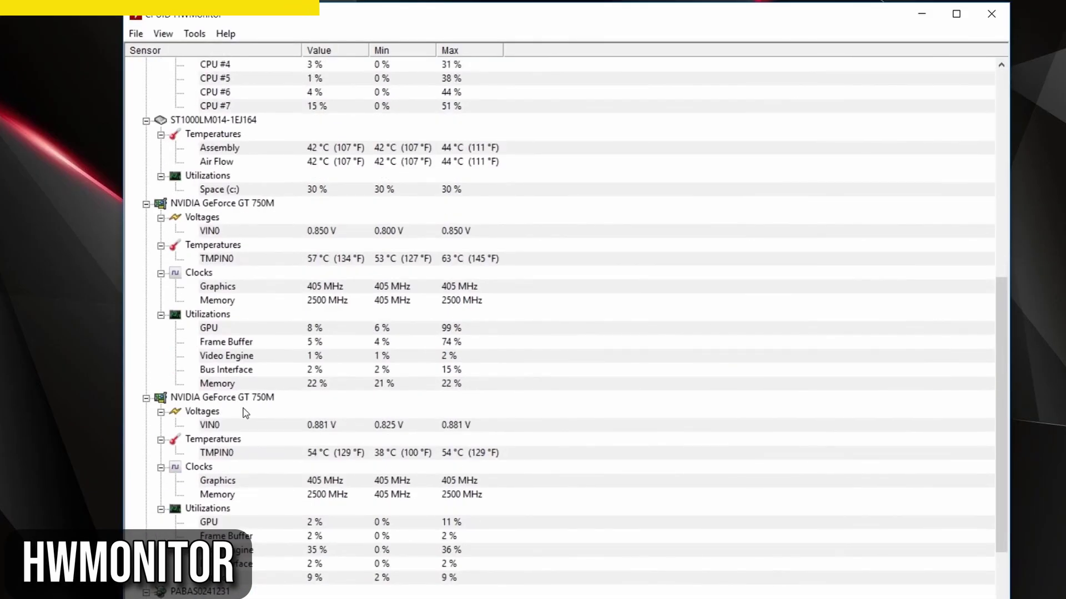
pyautogui.scroll(11, 333, 447)
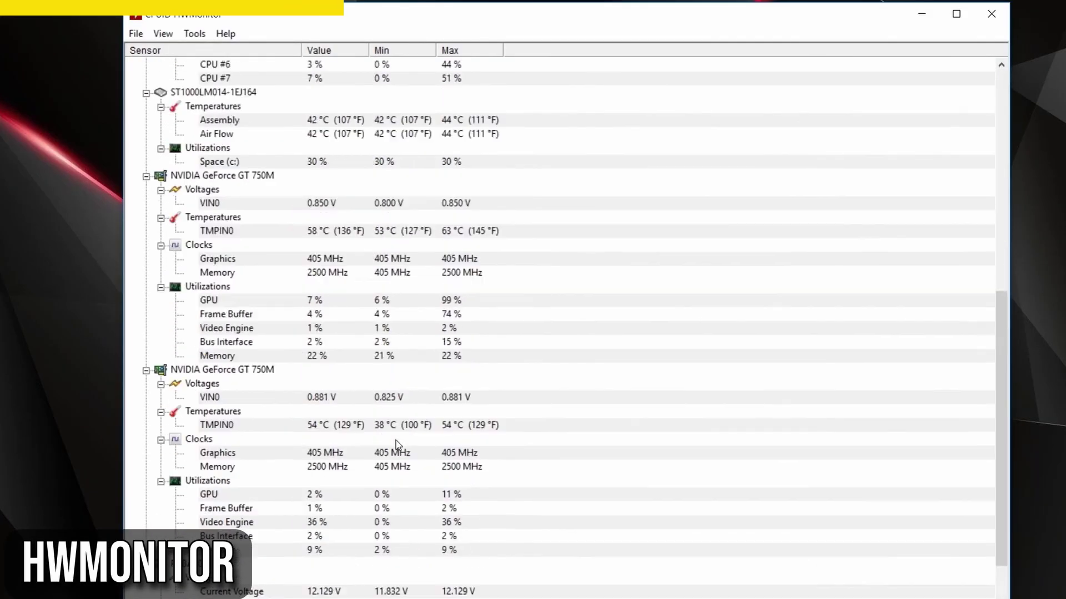
pyautogui.scroll(2, 397, 445)
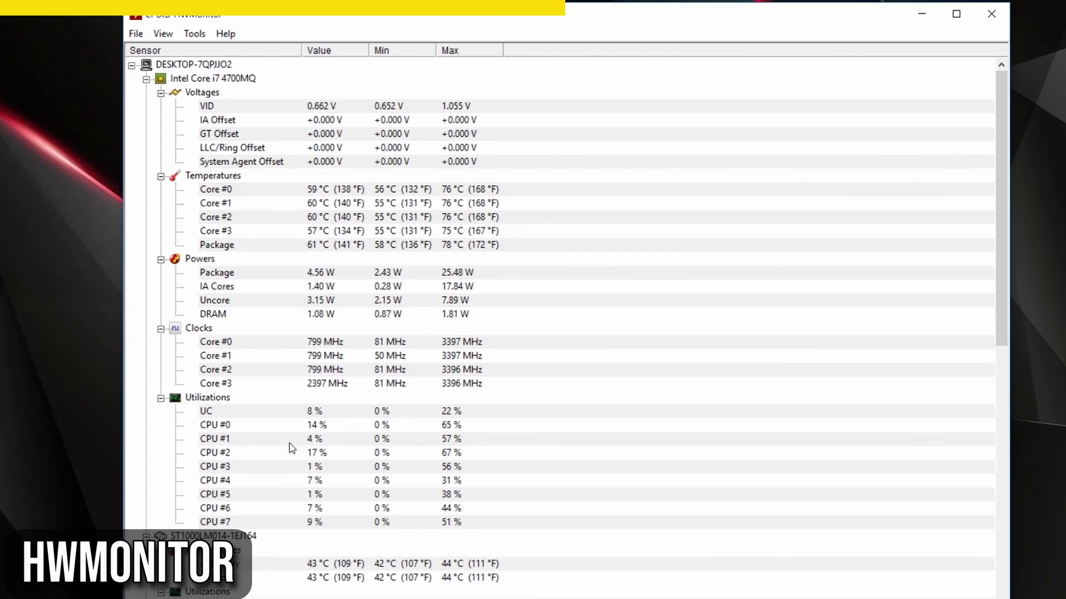
pyautogui.scroll(-13, 292, 448)
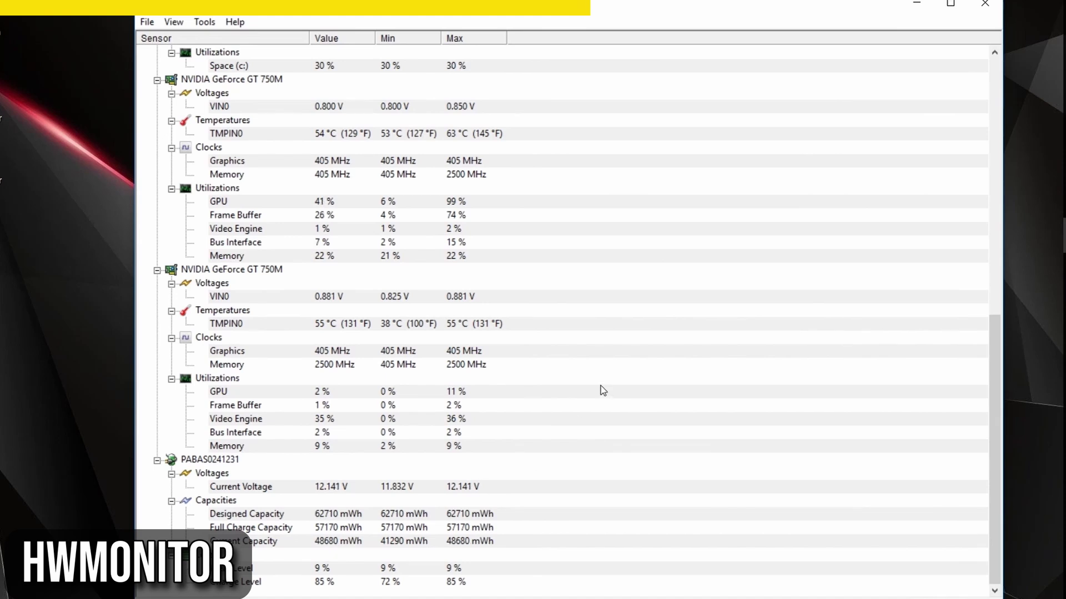
pyautogui.scroll(13, 605, 422)
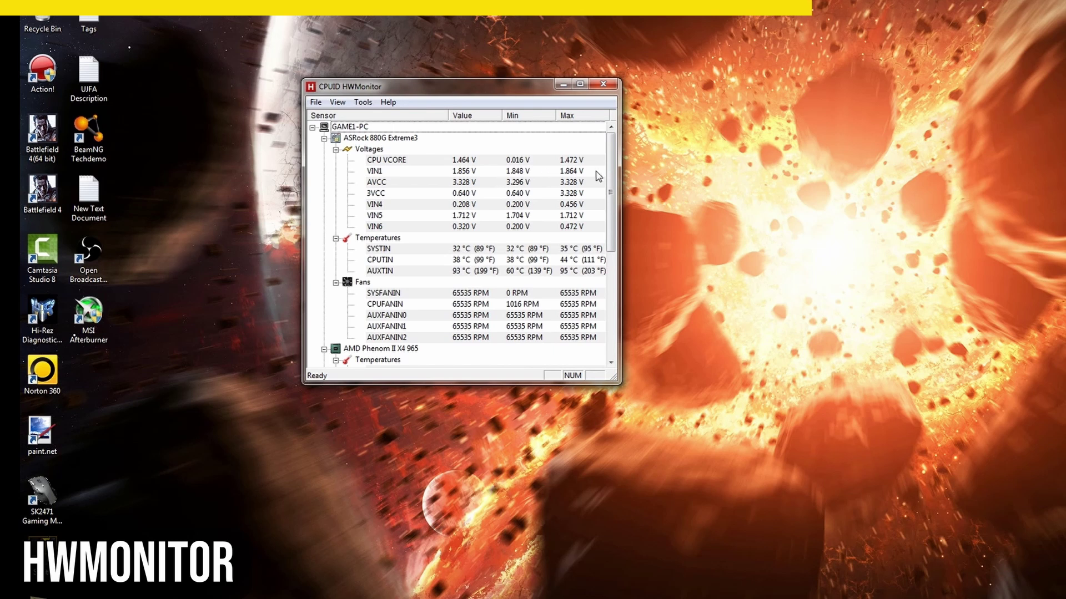
pyautogui.moveTo(613, 173); pyautogui.dragTo(604, 214)
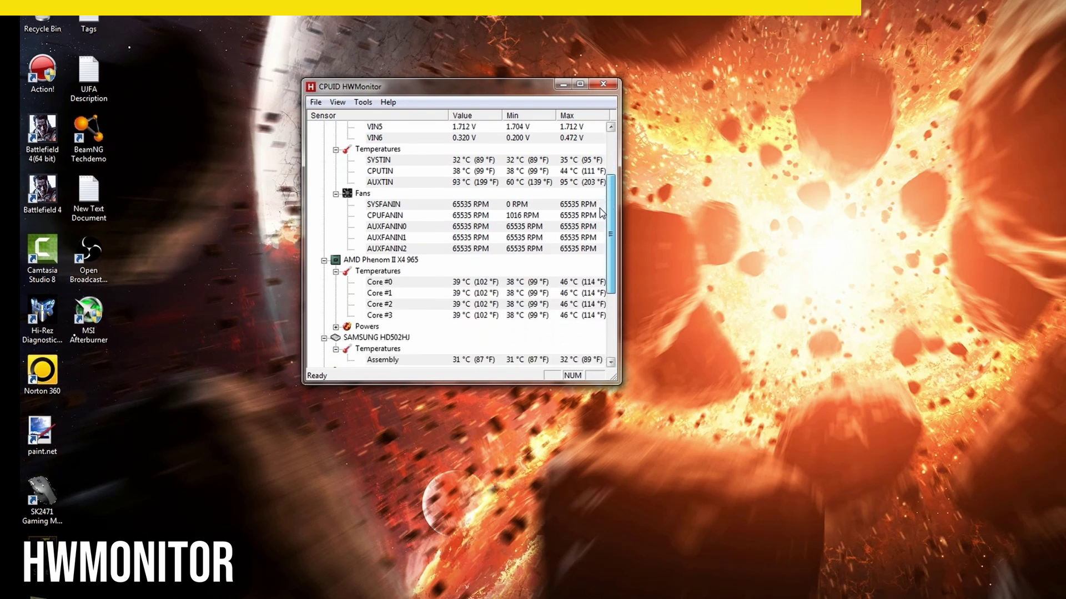